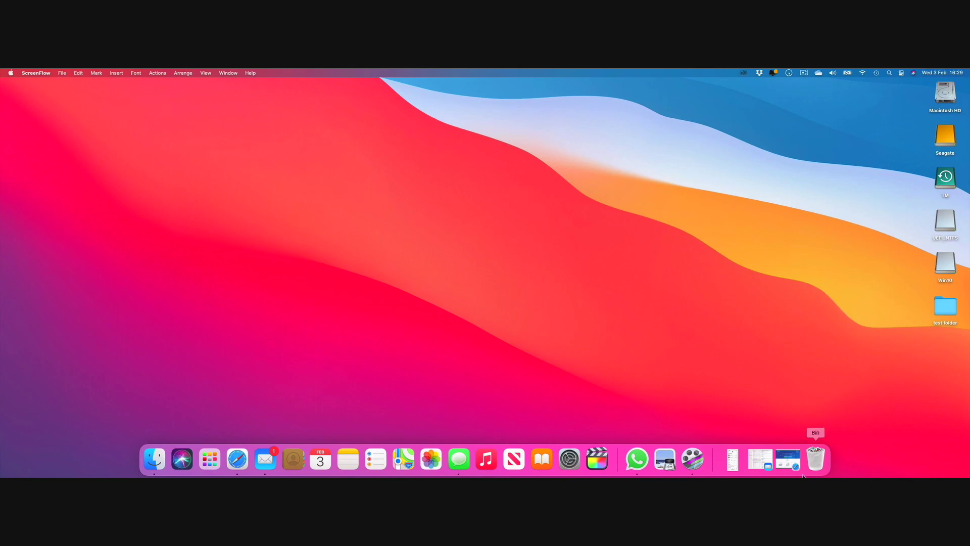
# Restore the iBoysoft homepage in Safari and scroll down to its Products section
pyautogui.click(789, 459)
pyautogui.scroll(-5, 267, 290)
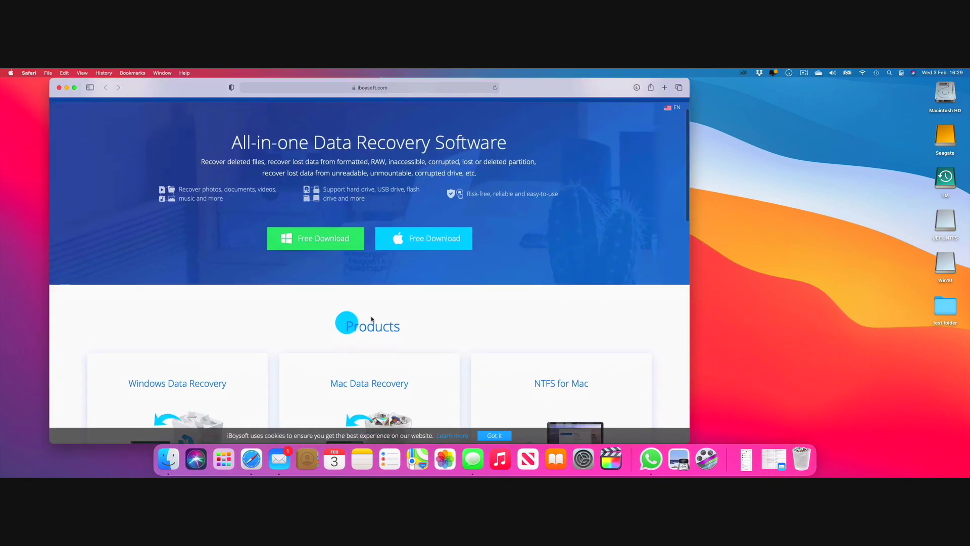
pyautogui.moveTo(557, 272)
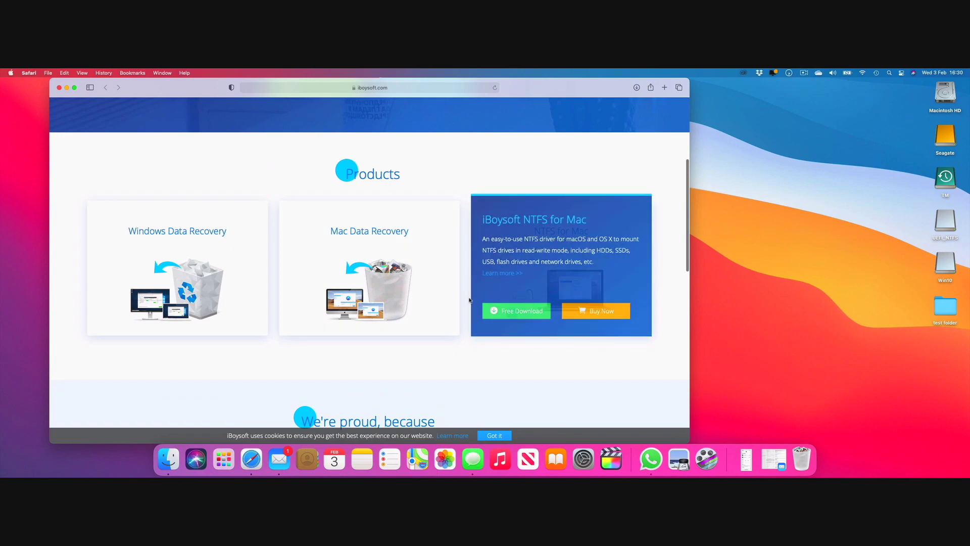
pyautogui.scroll(1, 666, 247)
pyautogui.scroll(8, 666, 247)
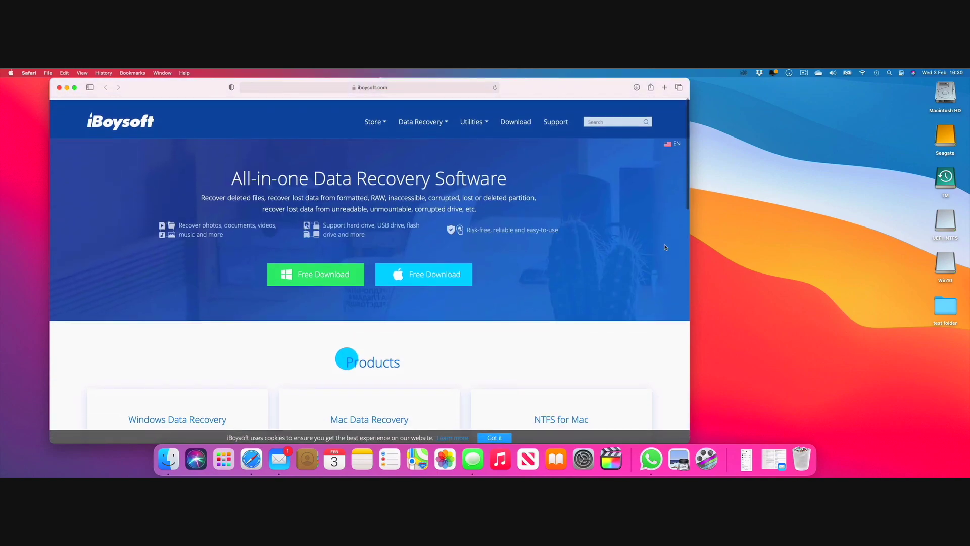
pyautogui.scroll(-9, 591, 216)
pyautogui.scroll(-2, 590, 216)
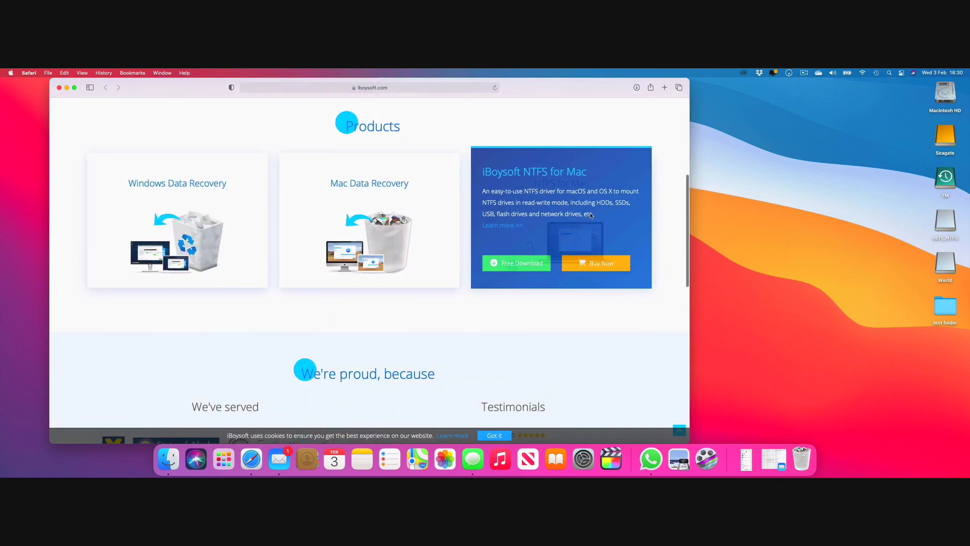
# Look over the Windows Data Recovery, Mac Data Recovery and NTFS for Mac product cards
pyautogui.moveTo(174, 223)
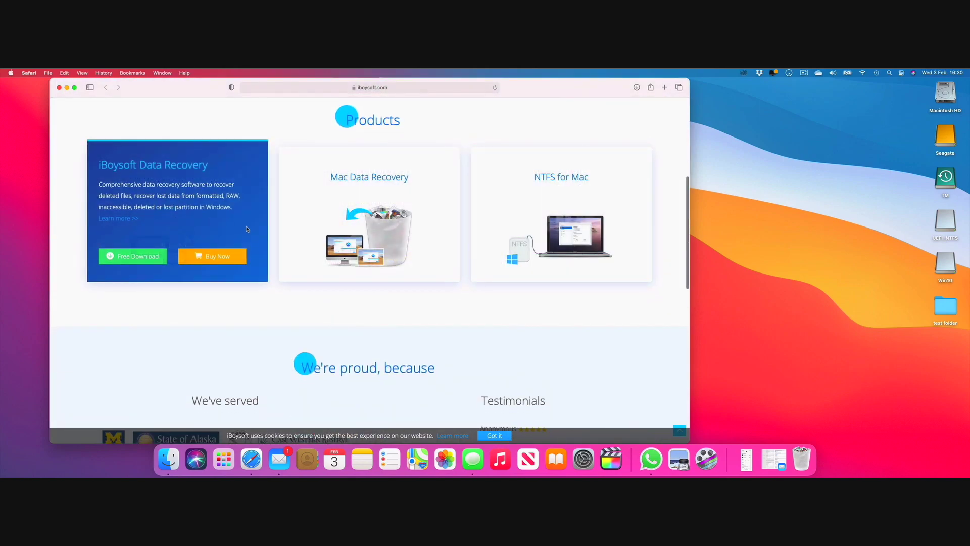
pyautogui.moveTo(326, 225)
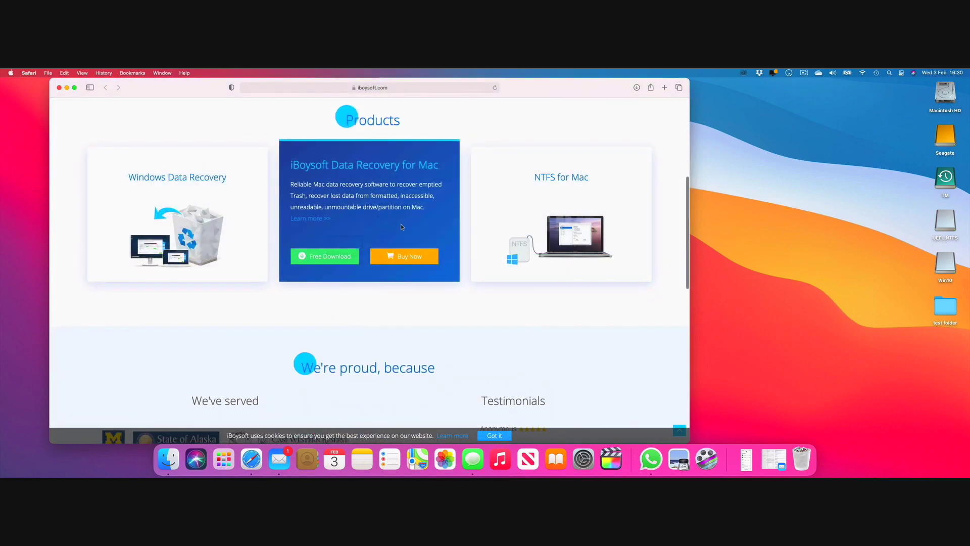
pyautogui.moveTo(560, 214)
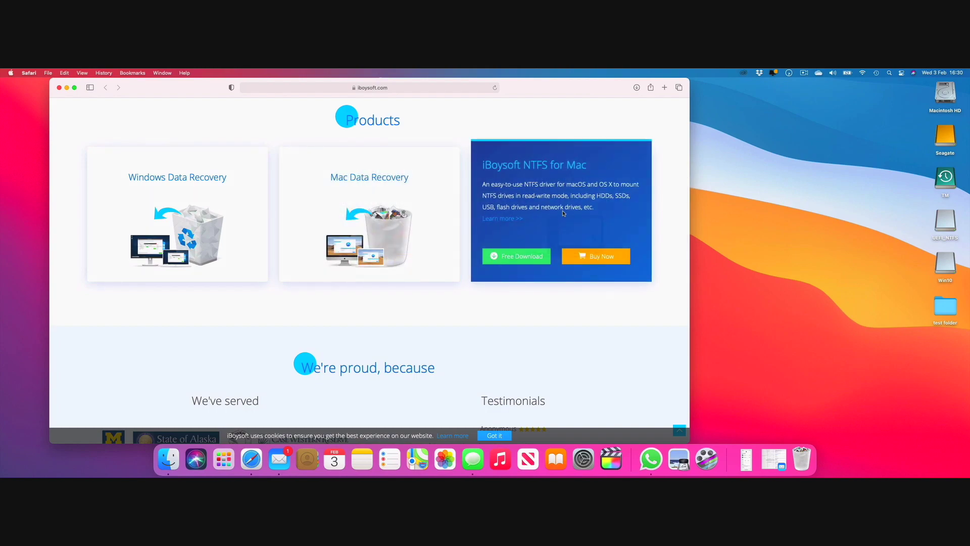
pyautogui.scroll(-5, 564, 213)
pyautogui.scroll(10, 563, 213)
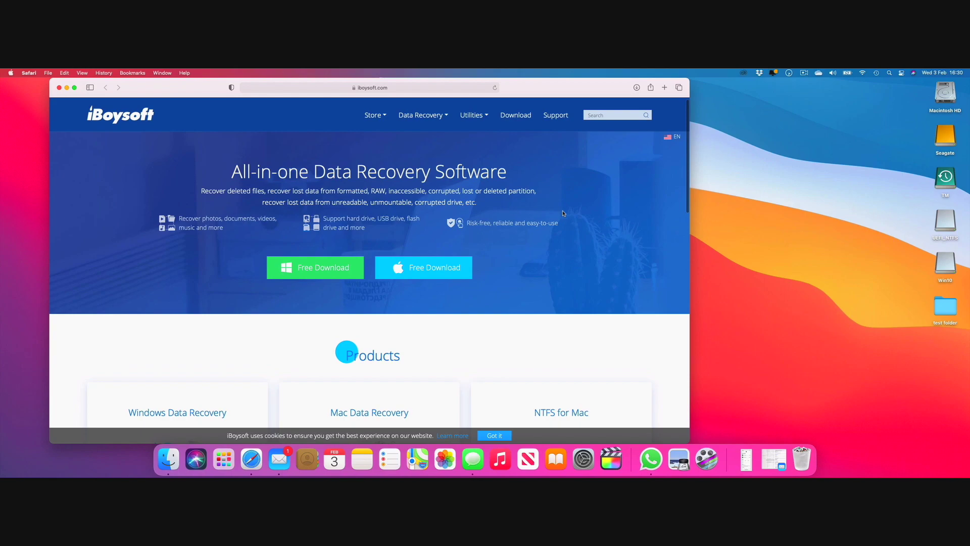
pyautogui.scroll(-4, 563, 213)
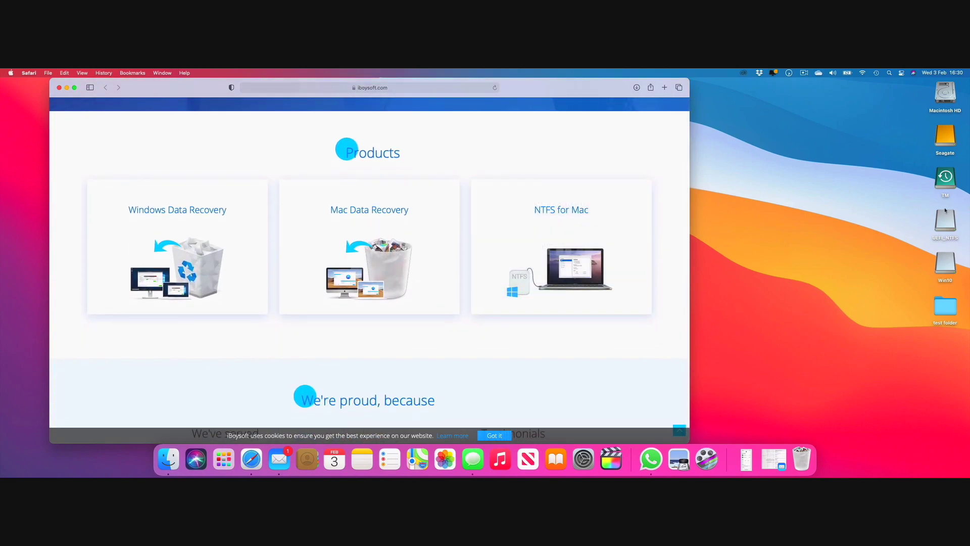
pyautogui.scroll(4, 638, 151)
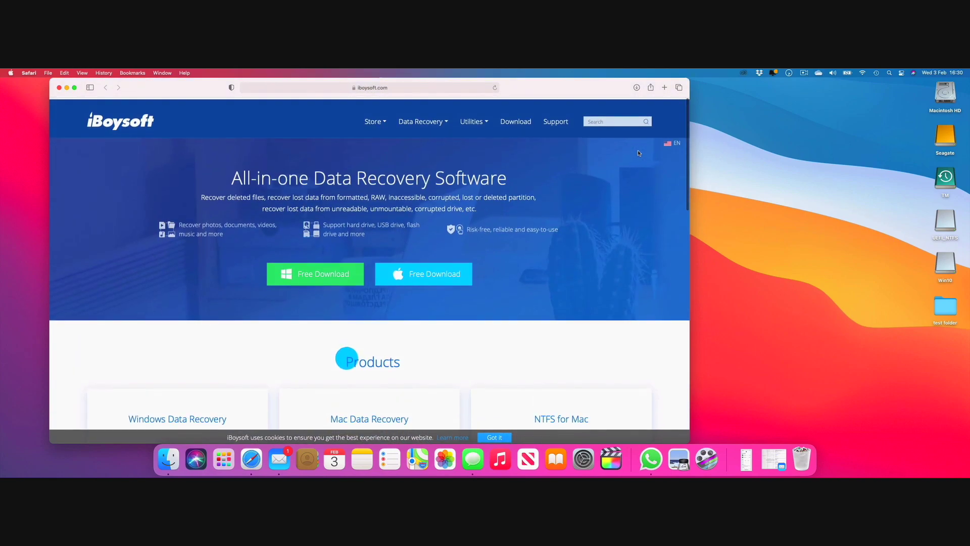
pyautogui.scroll(-3, 638, 153)
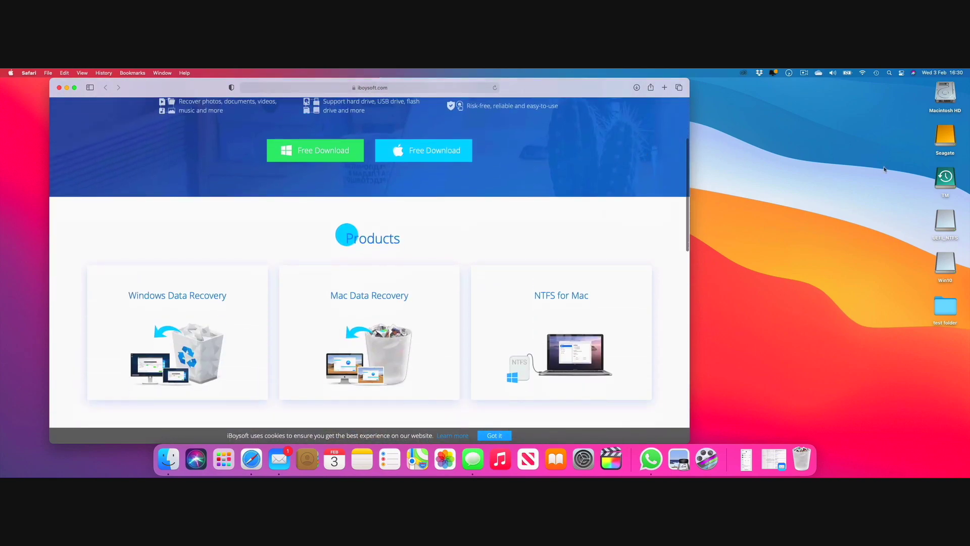
# Open the Win10 drive in a window and try copying the desktop test folder onto it
pyautogui.doubleClick(944, 268)
pyautogui.moveTo(377, 137); pyautogui.dragTo(535, 151)
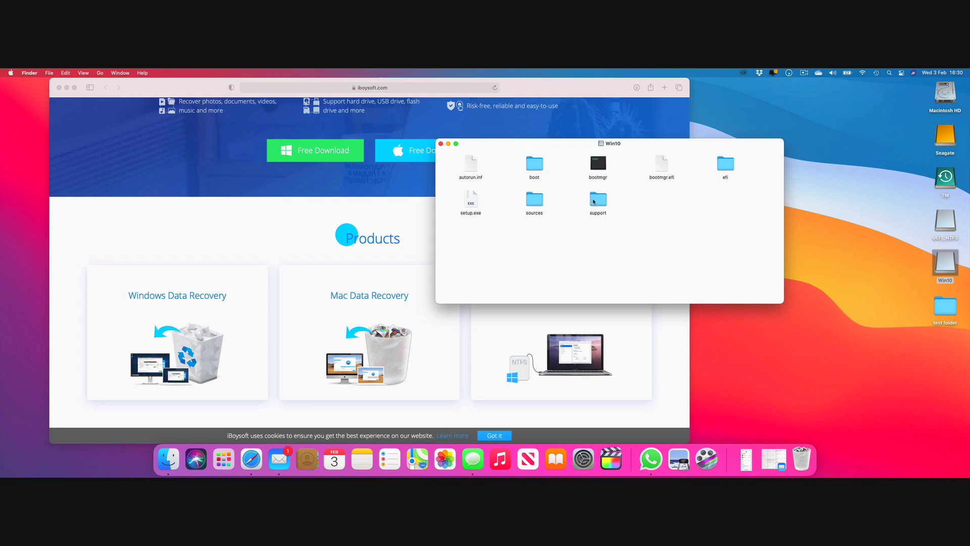
pyautogui.moveTo(592, 204); pyautogui.dragTo(845, 216)
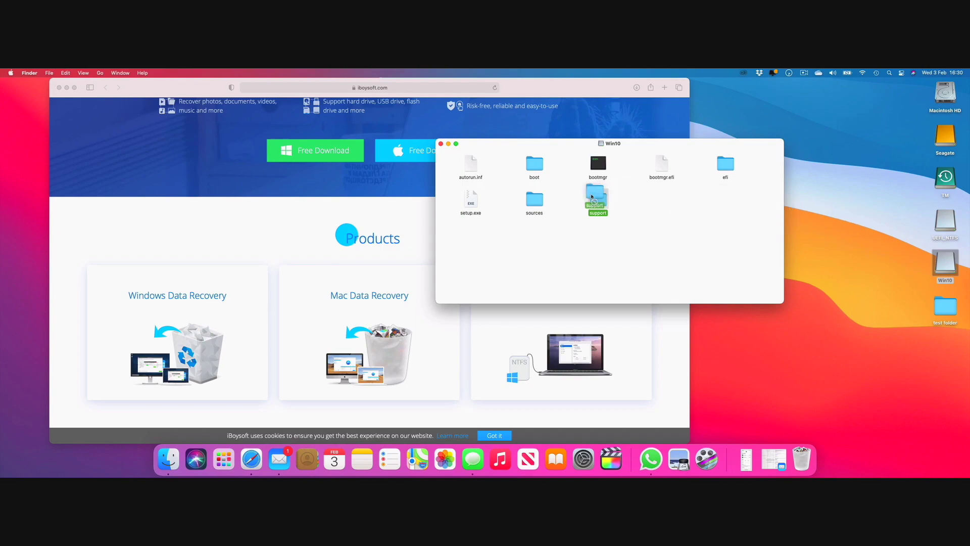
pyautogui.moveTo(944, 309); pyautogui.dragTo(669, 238)
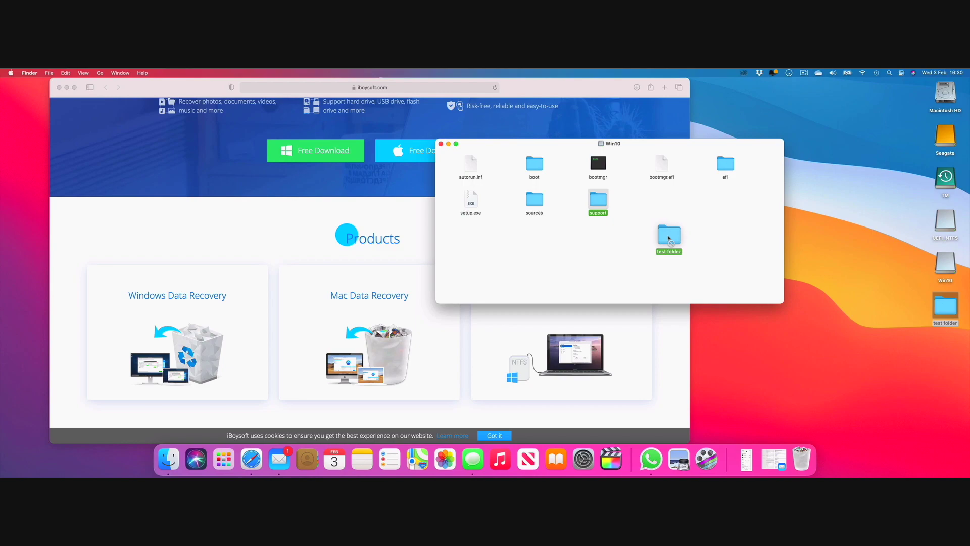
pyautogui.moveTo(668, 237); pyautogui.dragTo(669, 237)
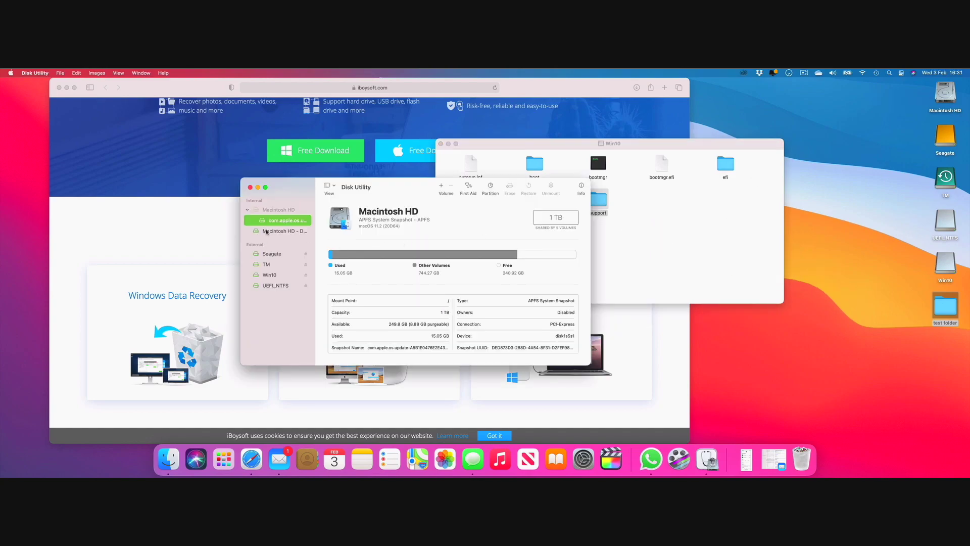
# Compare Win10 and UEFI_NTFS in Disk Utility, confirming Win10 is formatted as NTFS
pyautogui.click(272, 276)
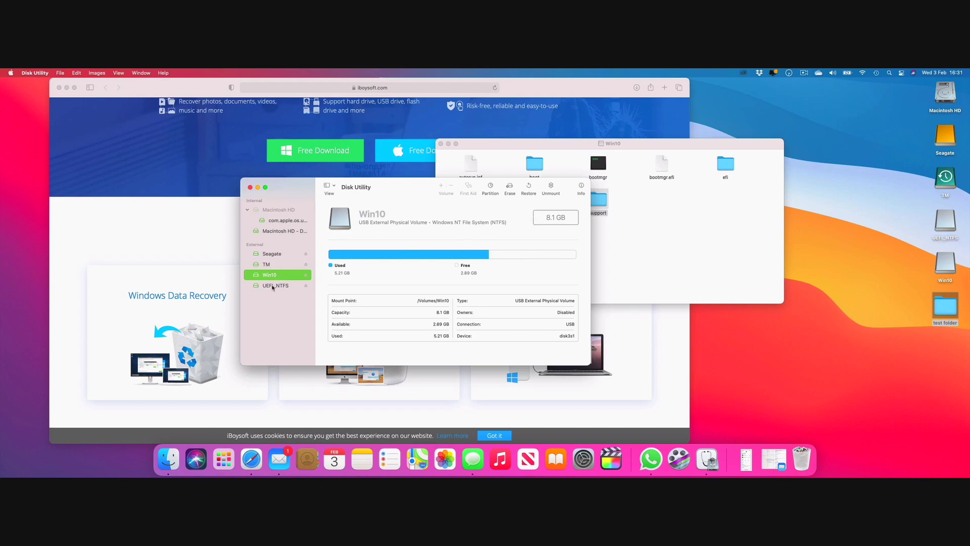
pyautogui.click(272, 287)
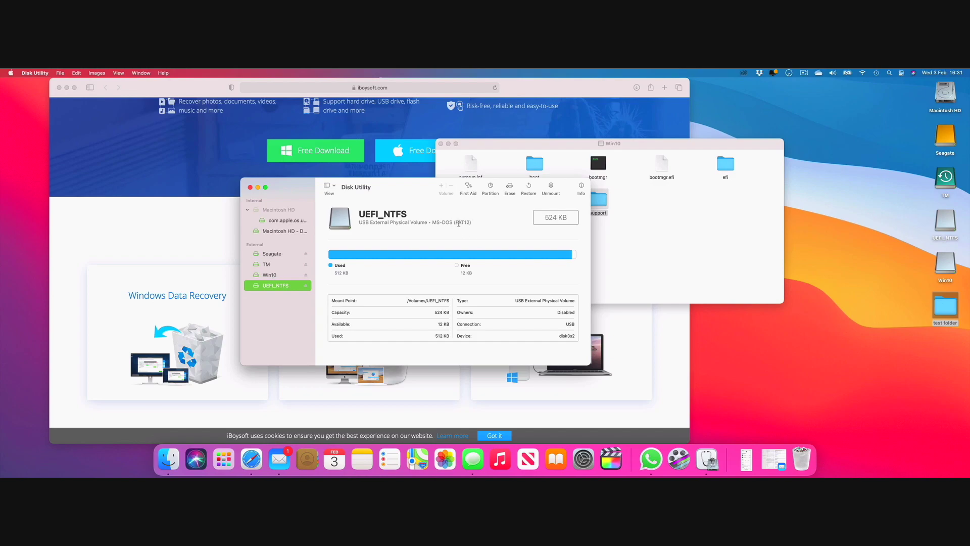
pyautogui.click(262, 278)
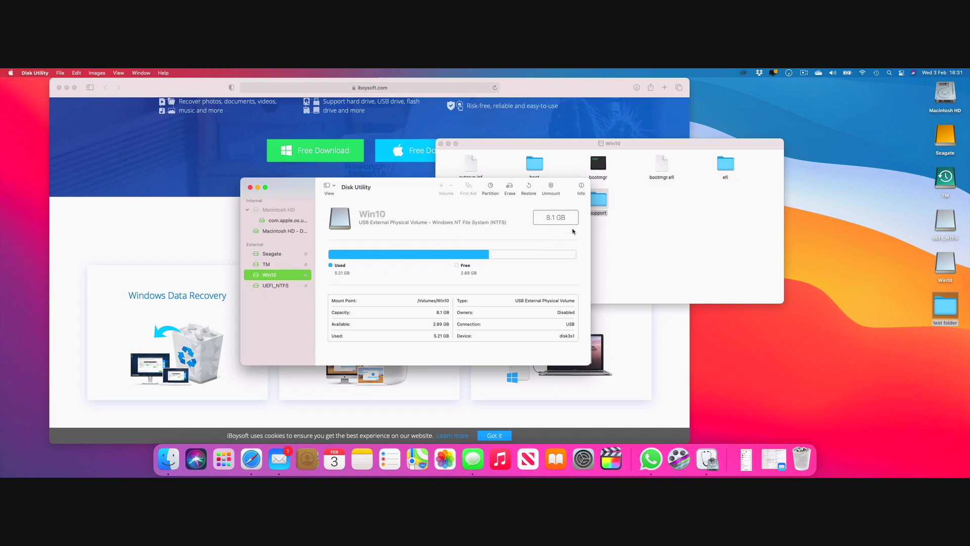
pyautogui.moveTo(407, 191); pyautogui.dragTo(244, 173)
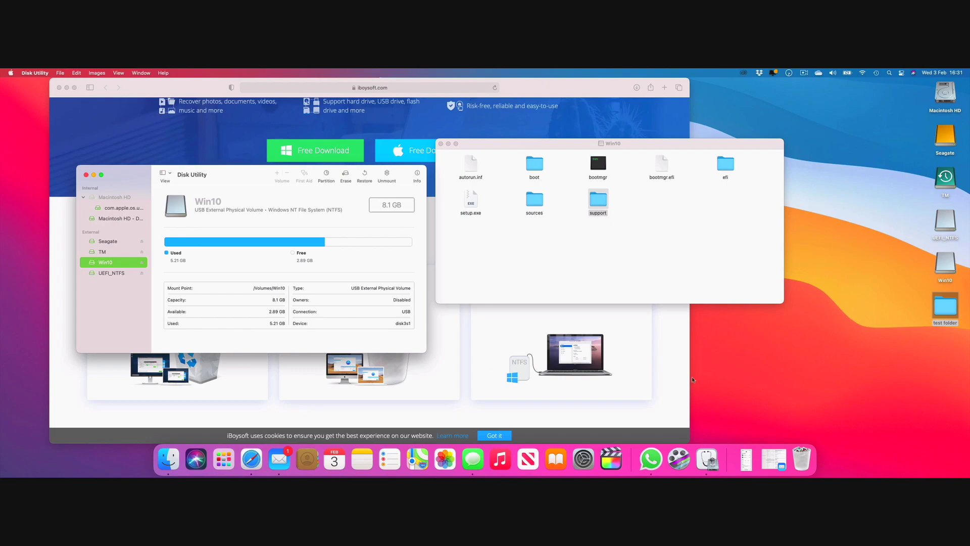
pyautogui.click(635, 369)
# Dismiss the cookie notice, download the free NTFS for Mac trial and view its purchase page
pyautogui.scroll(-3, 576, 343)
pyautogui.scroll(-2, 576, 343)
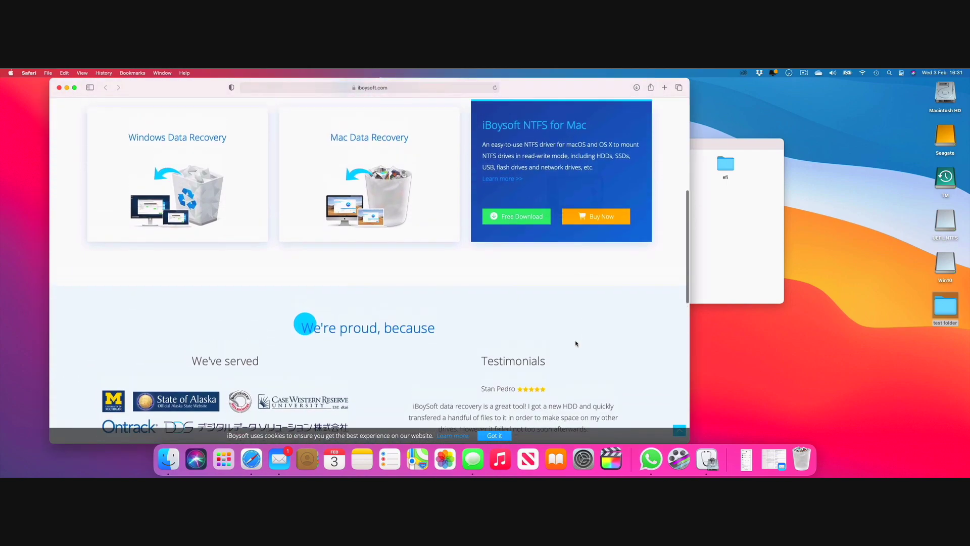
pyautogui.scroll(3, 576, 344)
pyautogui.scroll(-2, 576, 344)
pyautogui.scroll(1, 576, 344)
pyautogui.moveTo(512, 324)
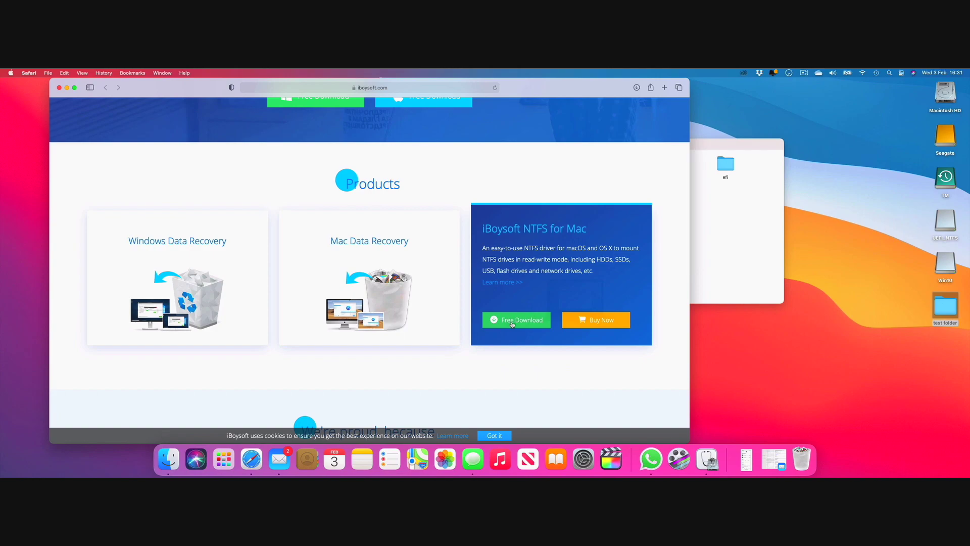
pyautogui.click(497, 438)
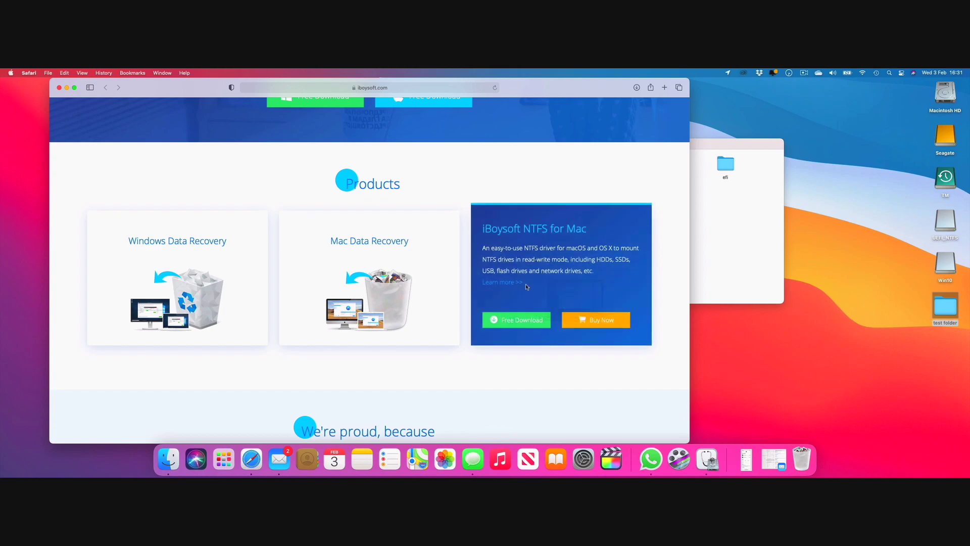
pyautogui.click(517, 326)
pyautogui.click(594, 324)
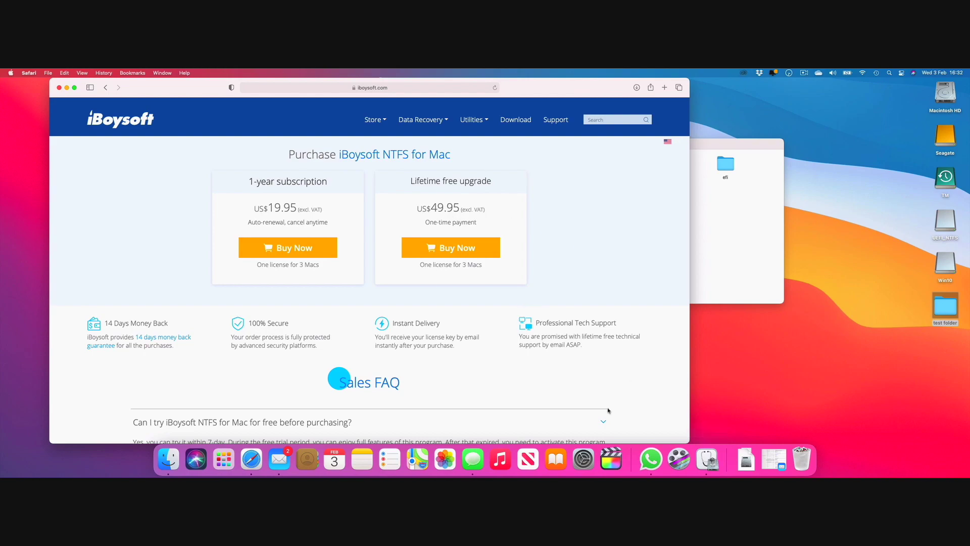
pyautogui.scroll(-5, 608, 410)
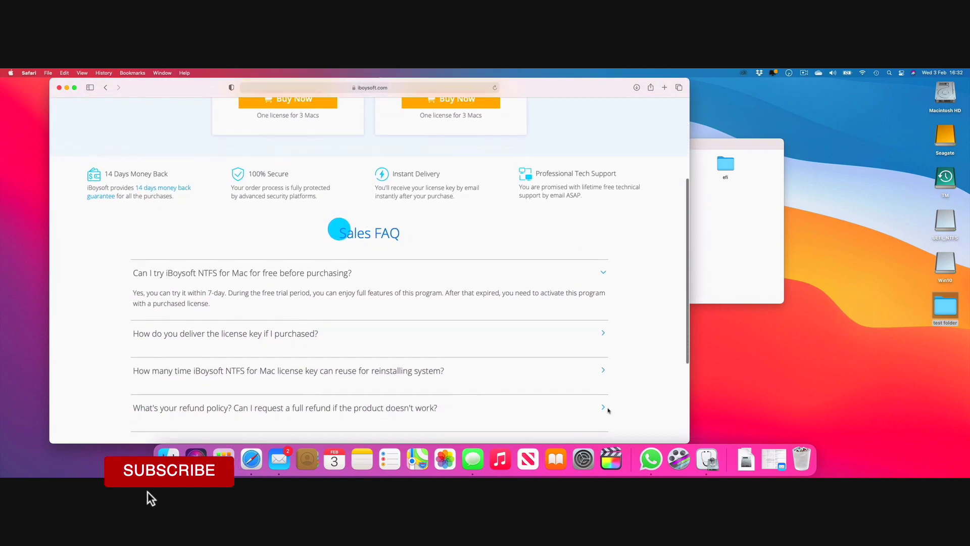
pyautogui.scroll(5, 609, 410)
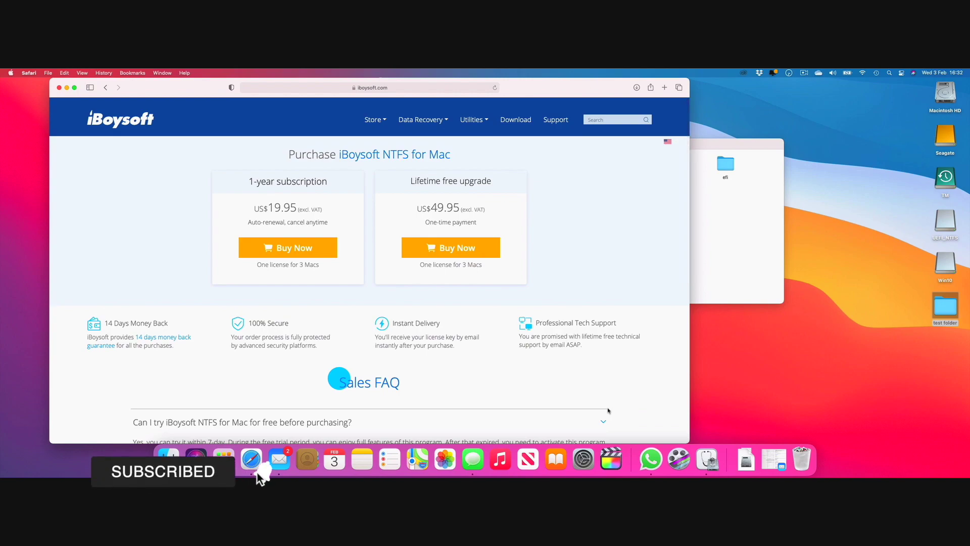
# Open ntfsformac.dmg from the Dock's recent downloads
pyautogui.click(737, 227)
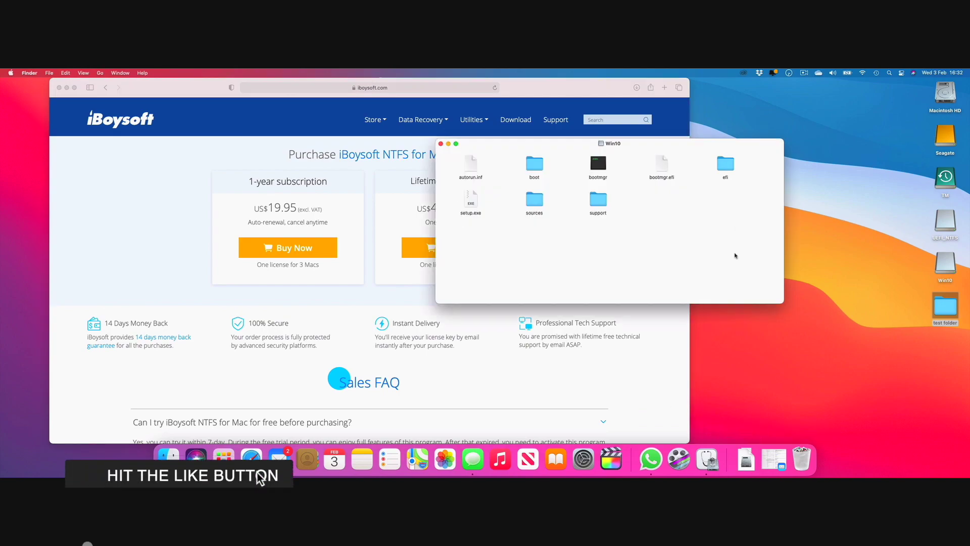
pyautogui.click(756, 470)
pyautogui.click(746, 427)
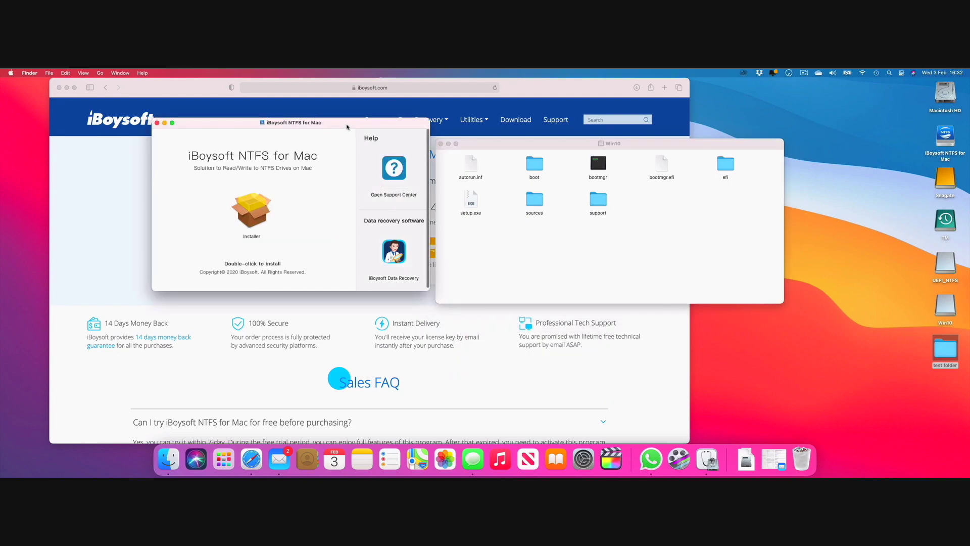
# Run the iBoysoft NTFS for Mac installer through to success, then show Launchpad's app grid
pyautogui.moveTo(346, 127); pyautogui.dragTo(288, 135)
pyautogui.doubleClick(198, 225)
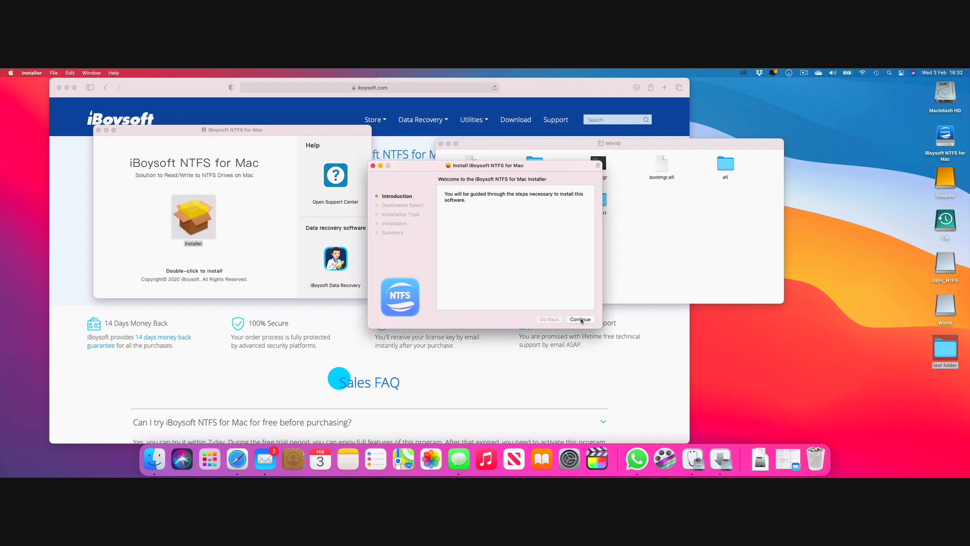
pyautogui.click(580, 320)
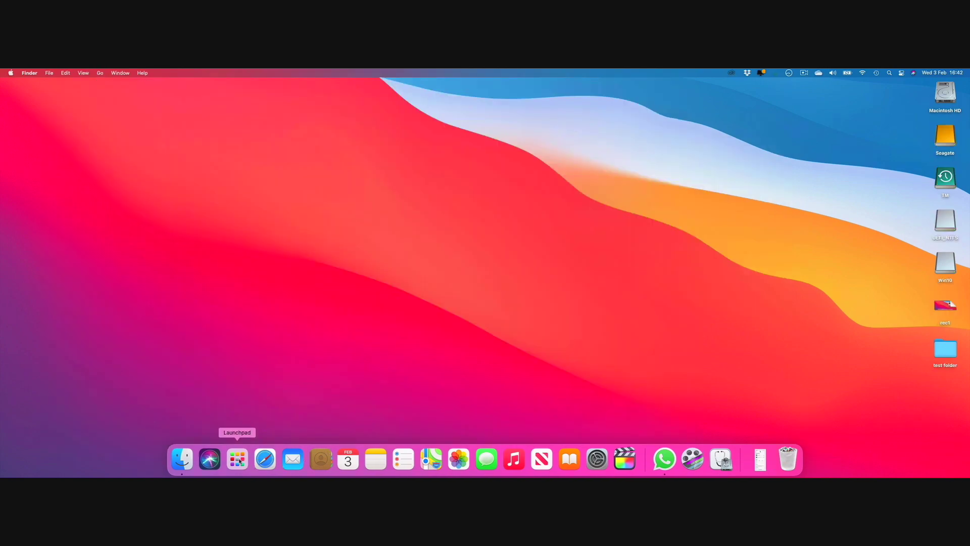
pyautogui.click(238, 459)
pyautogui.hscroll(5, 660, 191)
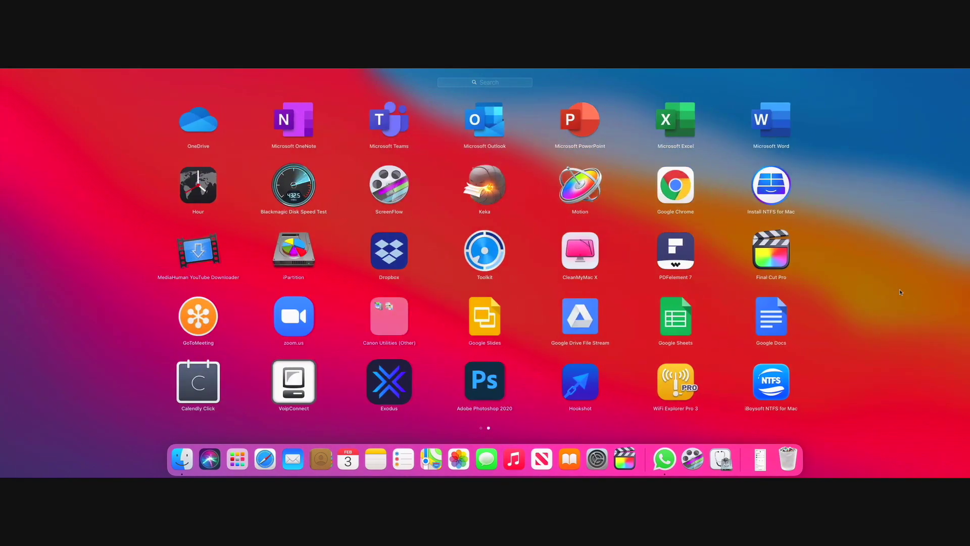
# Activate iBoysoft NTFS for Mac with the purchased licence and finish setup with Launch at login on
pyautogui.click(773, 384)
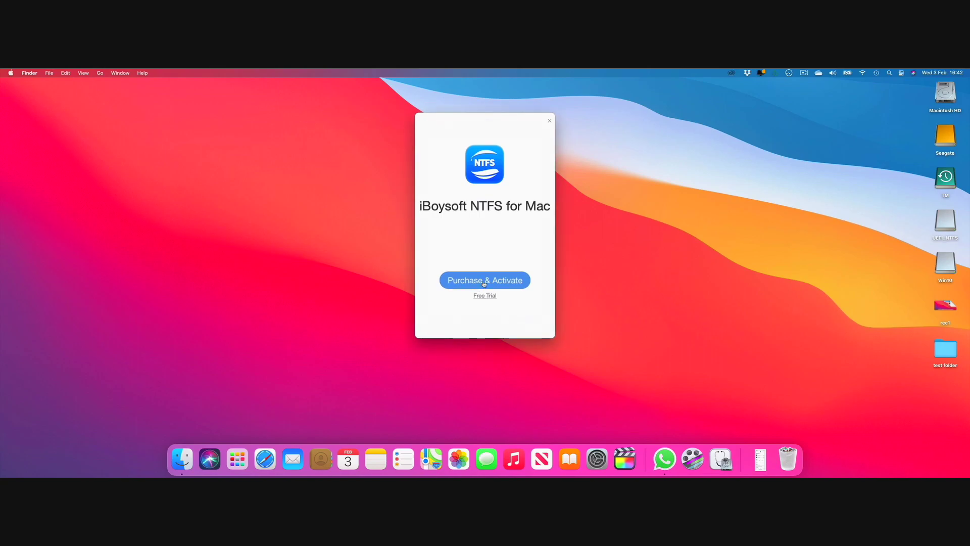
pyautogui.click(483, 283)
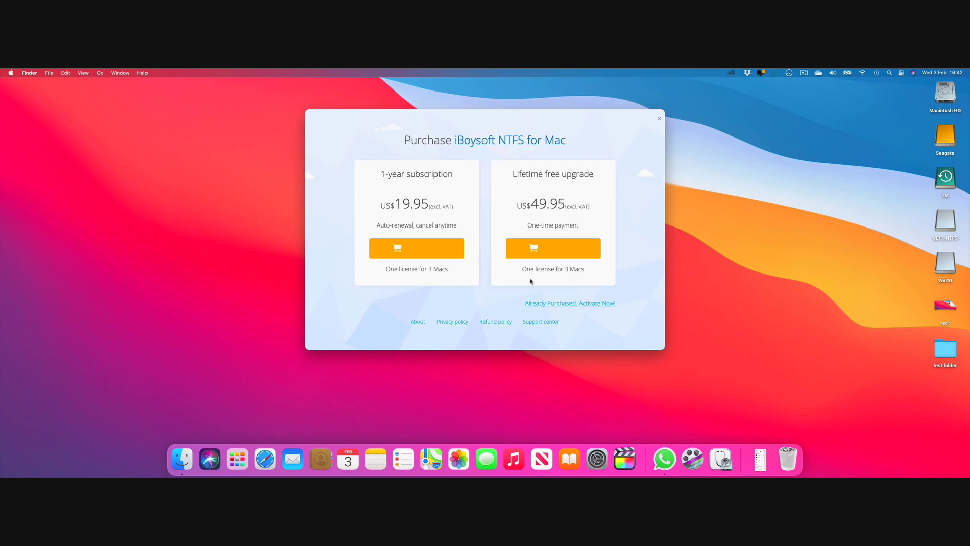
pyautogui.click(568, 303)
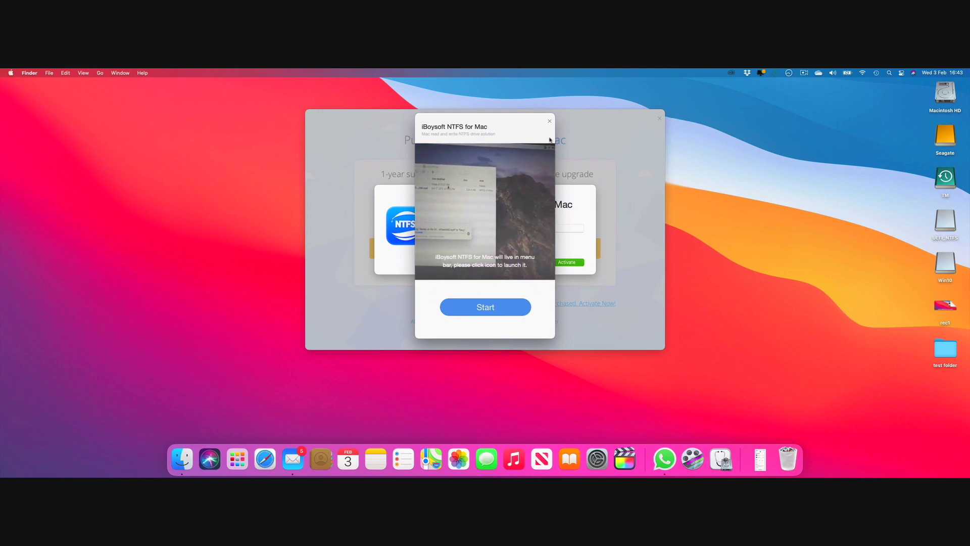
pyautogui.click(485, 308)
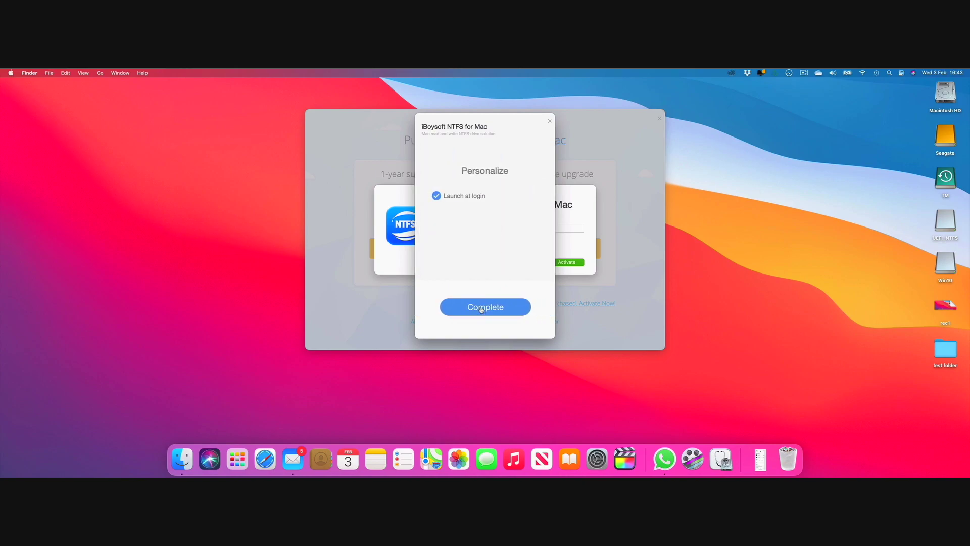
pyautogui.click(481, 308)
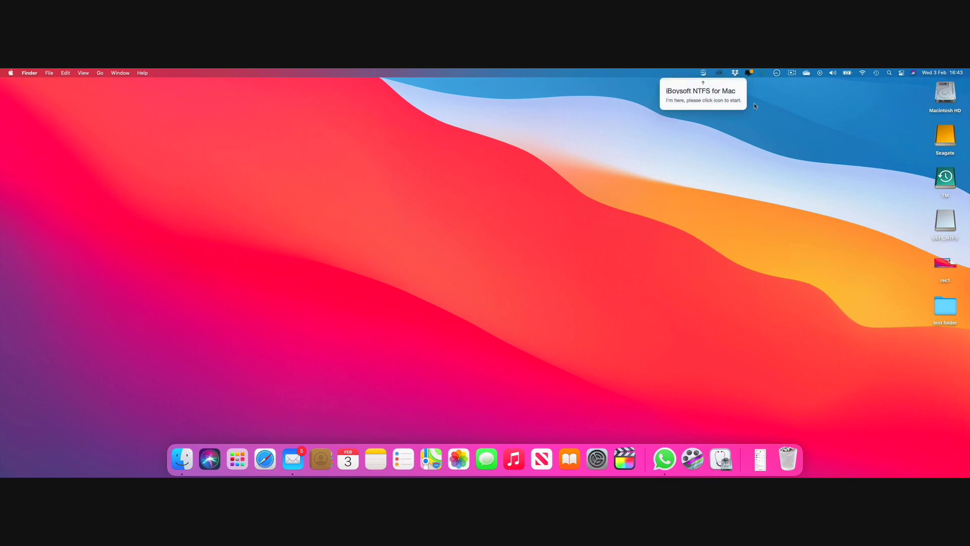
# Open the Win10 8.10 GB drive from the iBoysoft menu-bar disk list
pyautogui.click(703, 73)
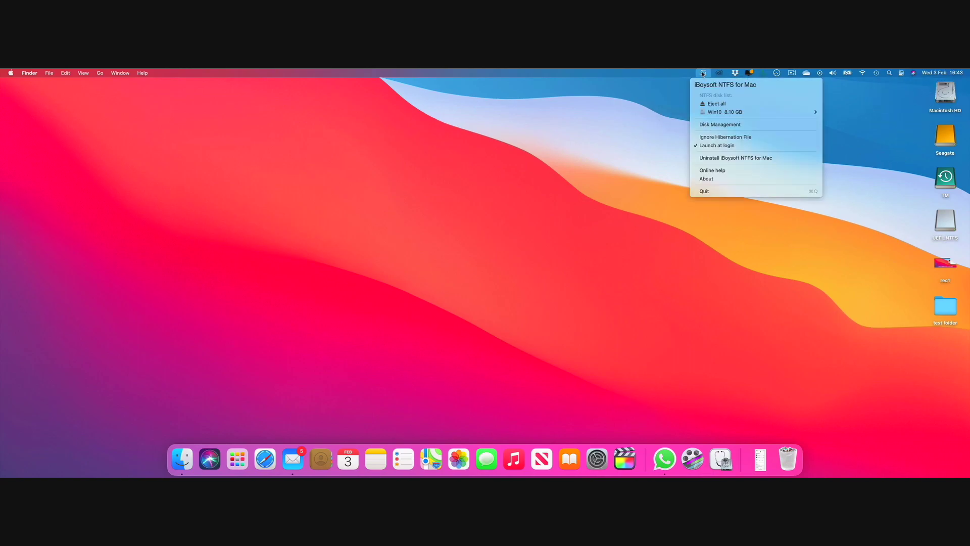
pyautogui.click(704, 73)
pyautogui.click(704, 73)
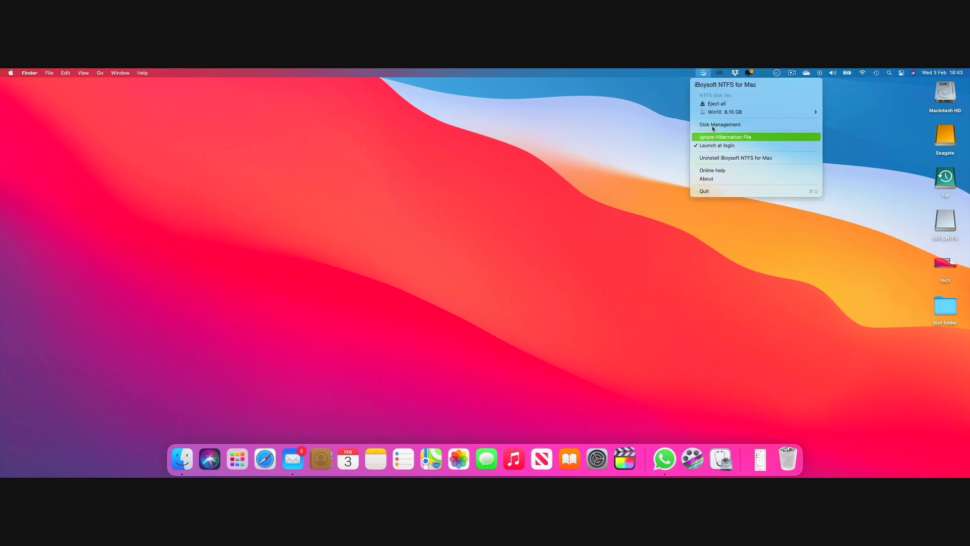
pyautogui.moveTo(714, 114)
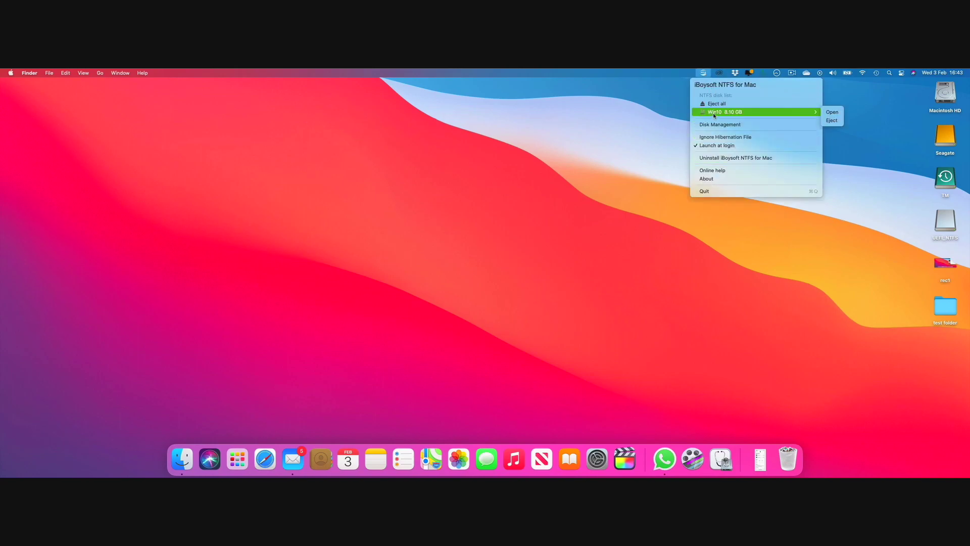
pyautogui.click(836, 115)
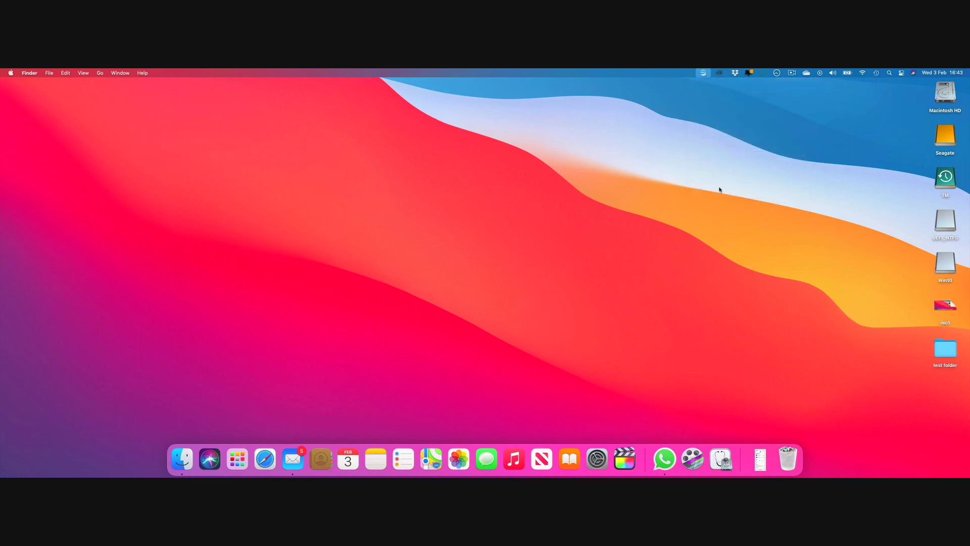
# Dismiss the permission prompt and drag the desktop test folder into the Win10 window
pyautogui.click(506, 211)
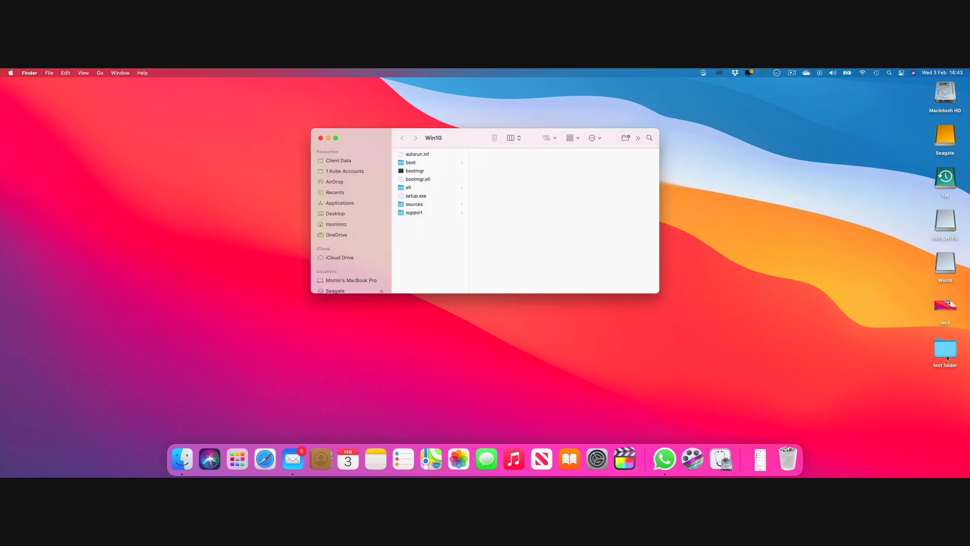
pyautogui.moveTo(945, 354); pyautogui.dragTo(438, 266)
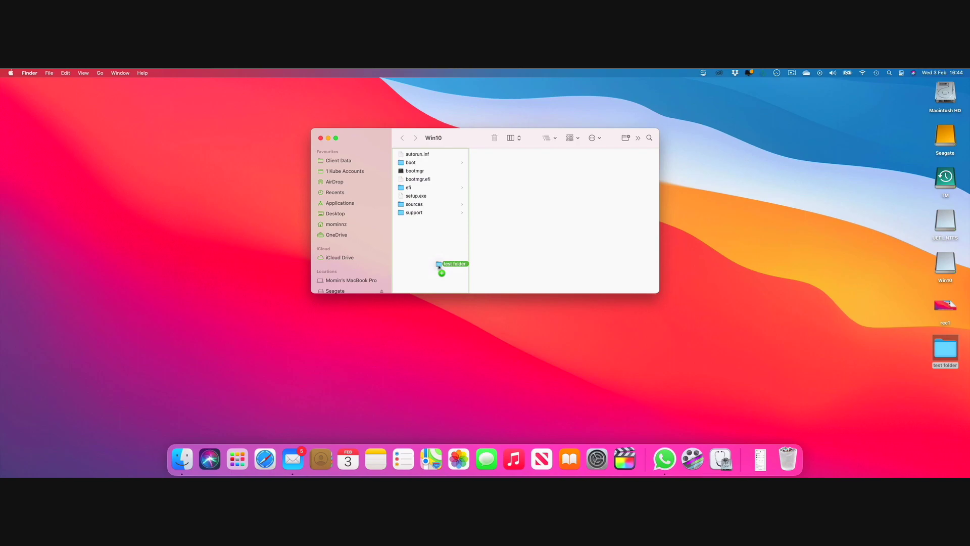
pyautogui.moveTo(438, 267); pyautogui.dragTo(440, 268)
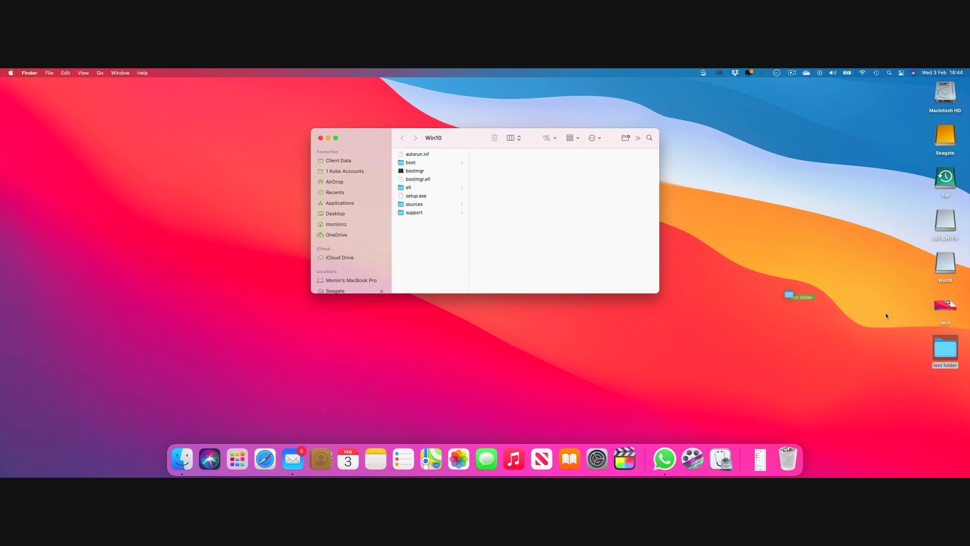
# Open test folder in its own window beside Win10 and drag a photo onto the drive
pyautogui.click(945, 356)
pyautogui.press('super+o')
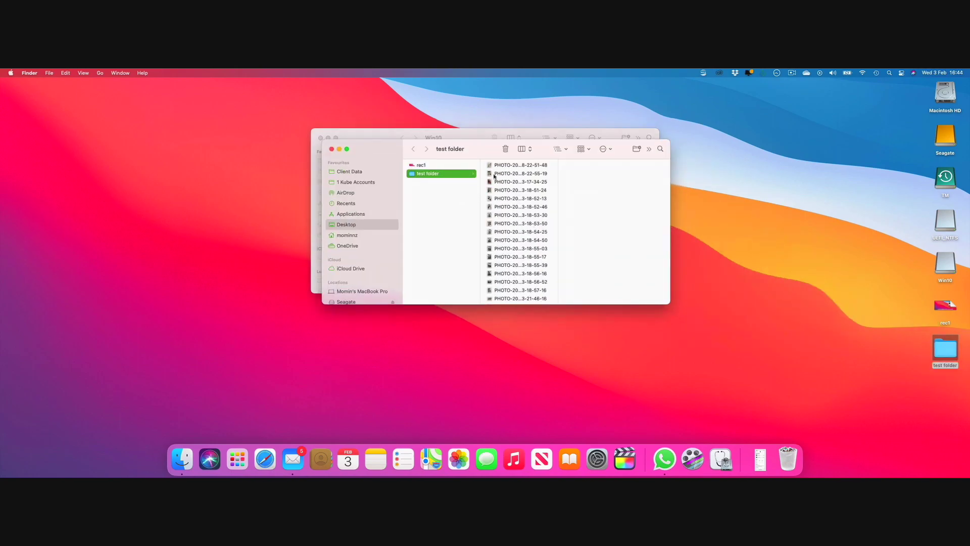
pyautogui.moveTo(404, 148); pyautogui.dragTo(714, 287)
pyautogui.moveTo(829, 372); pyautogui.dragTo(444, 243)
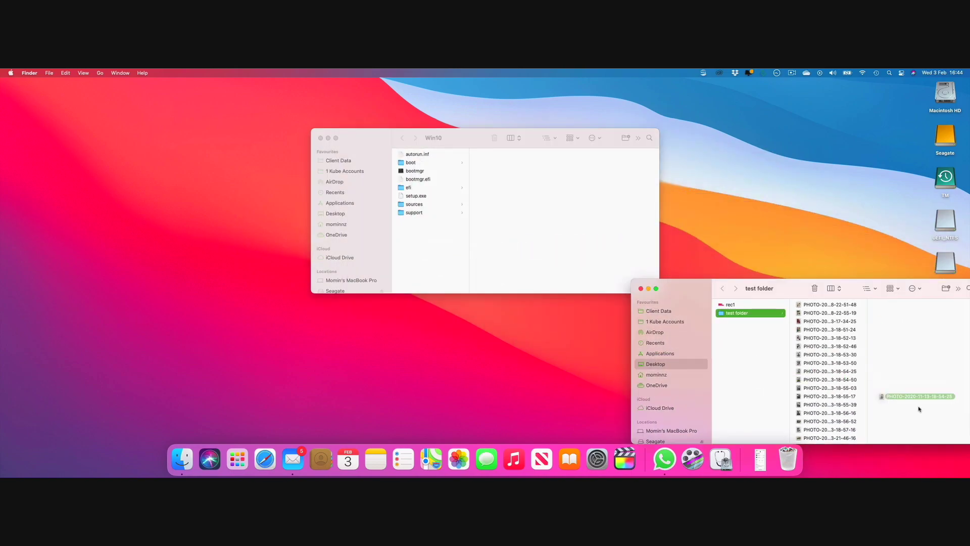
# Close the test folder window so only the Win10 drive window remains
pyautogui.click(641, 288)
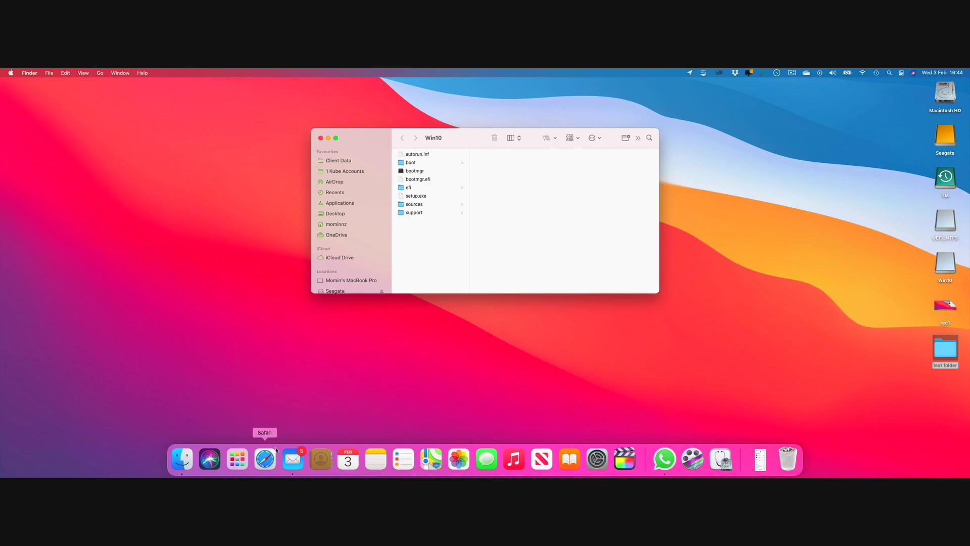
# Bring Safari forward on iboysoft.com and scroll to the NTFS for Mac Free Download and Buy Now card
pyautogui.click(265, 460)
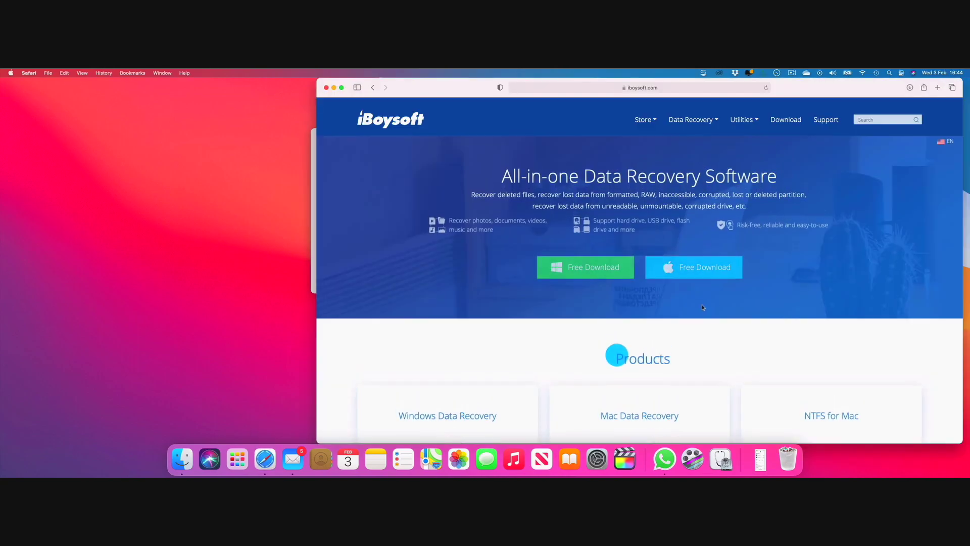
pyautogui.scroll(-5, 687, 342)
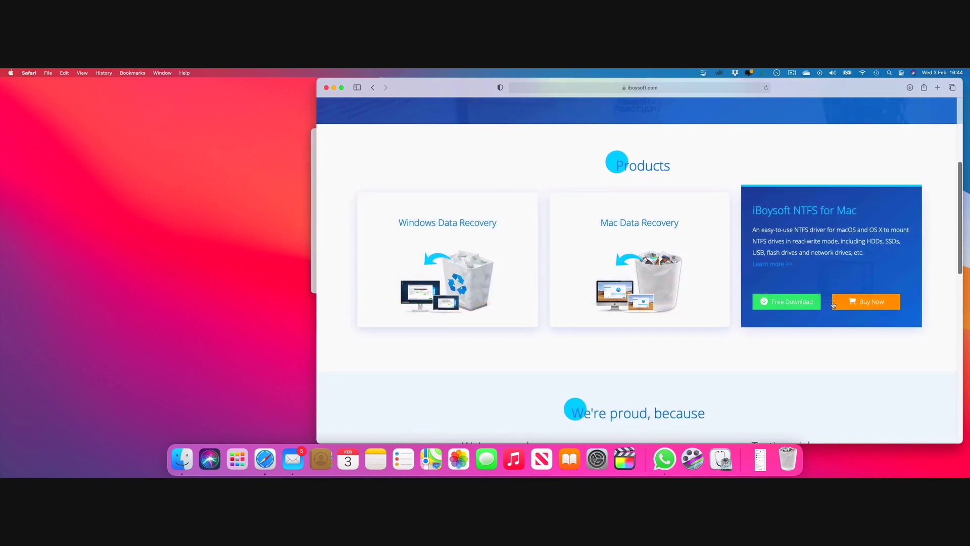
pyautogui.scroll(-2, 819, 309)
pyautogui.scroll(5, 819, 311)
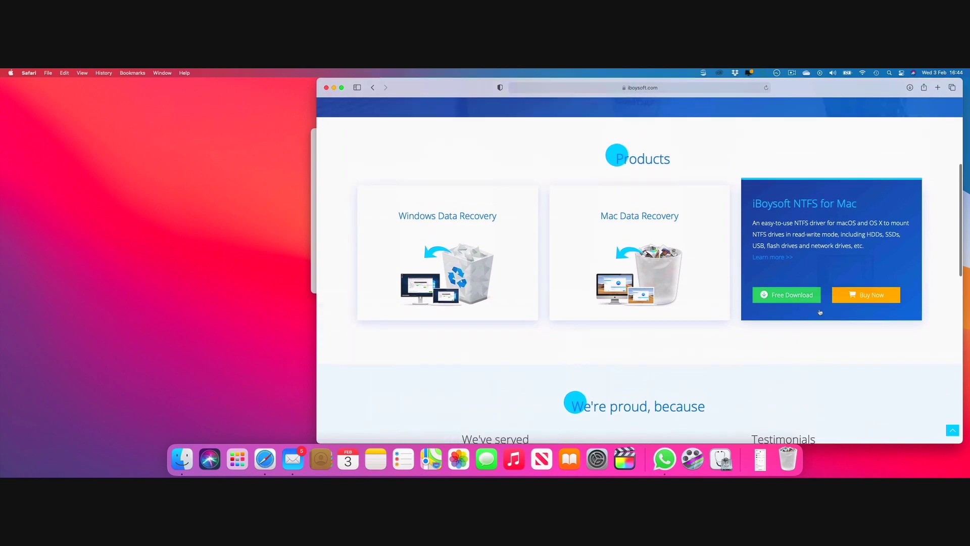
pyautogui.scroll(-3, 820, 309)
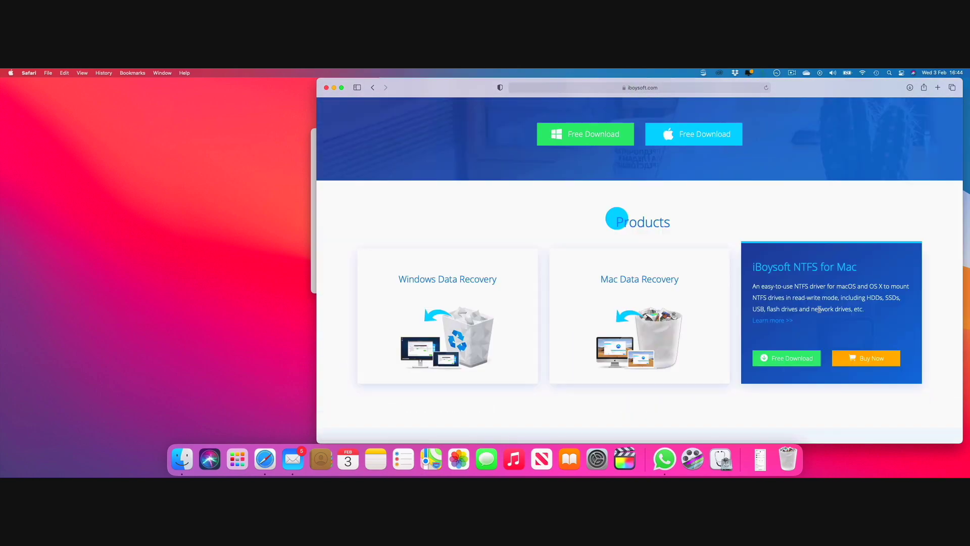